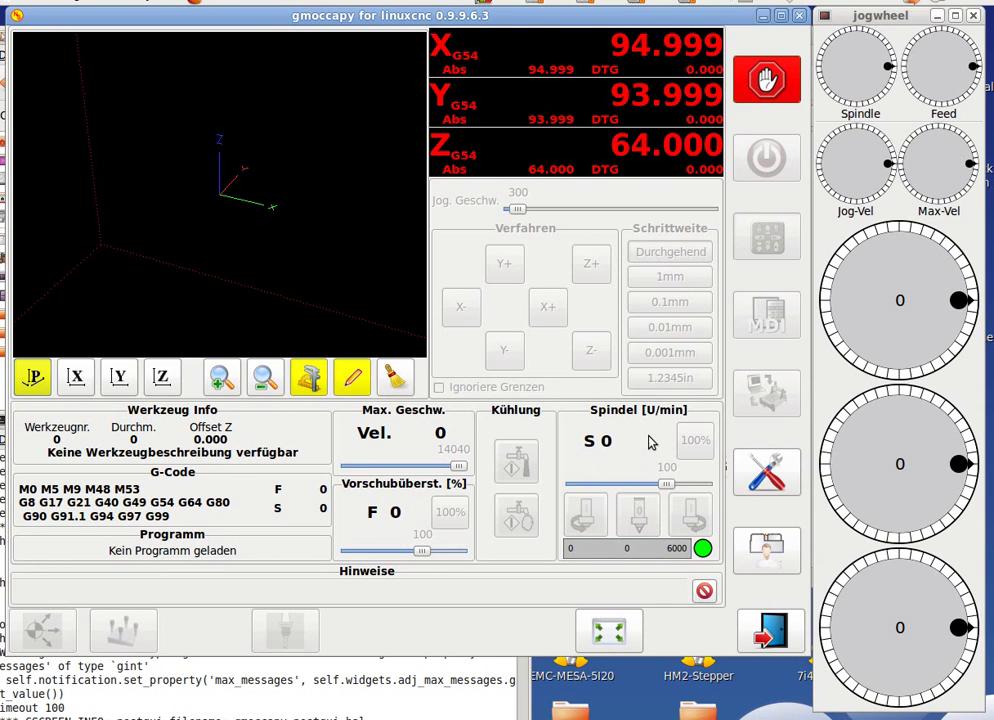
Step: Release the Not Aus emergency stop and switch the machine power on
click(767, 82)
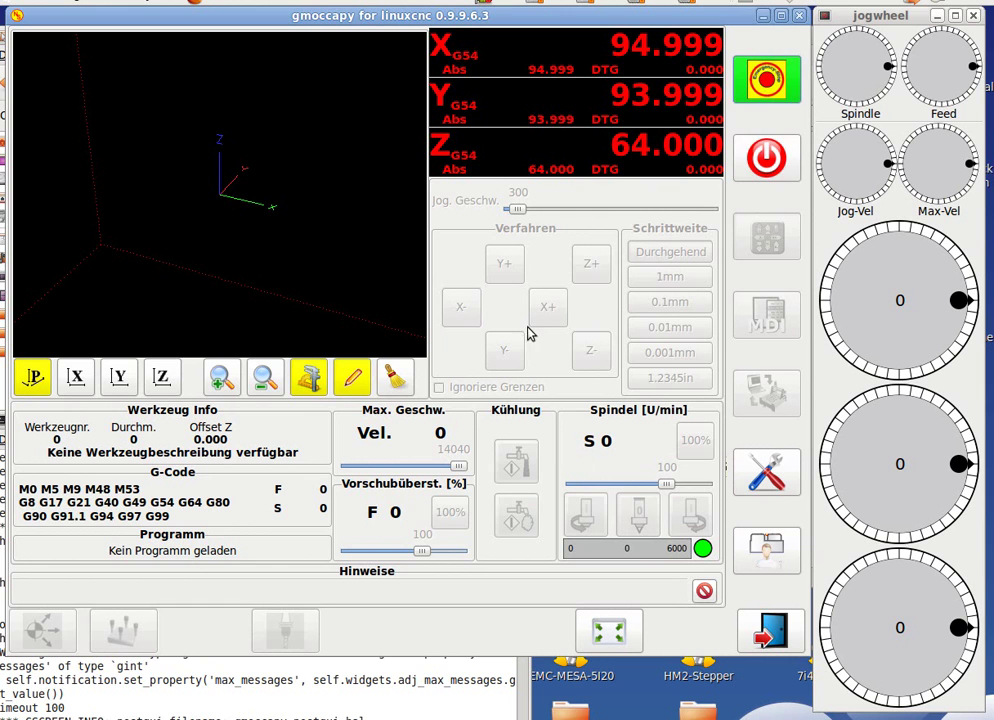
click(767, 155)
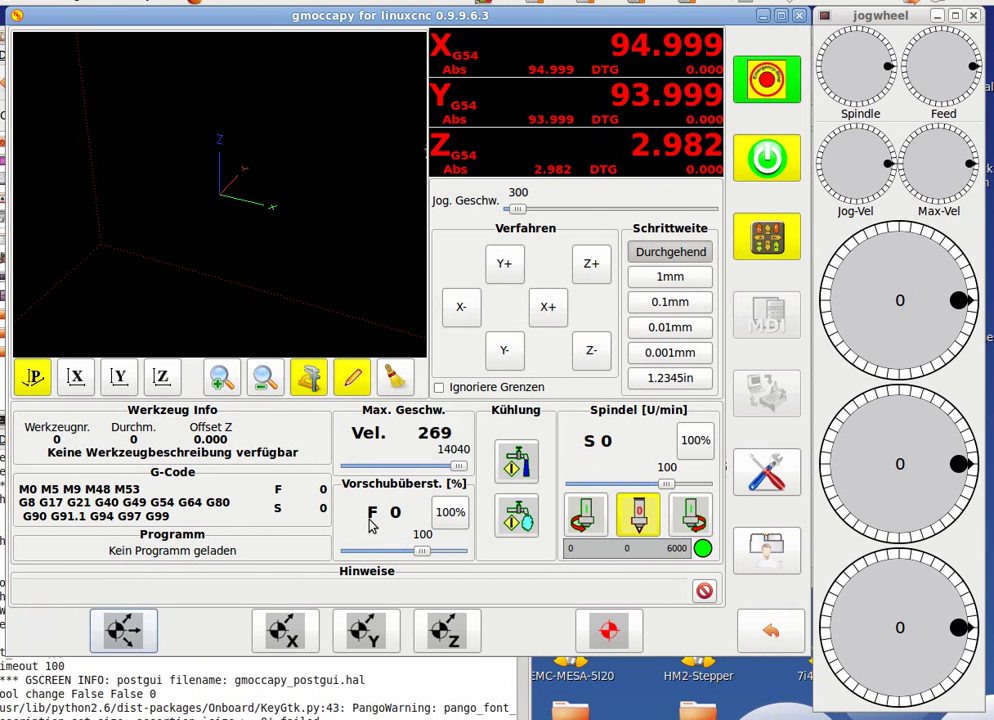
Step: Switch gmoccapy into manual jogging mode
click(783, 232)
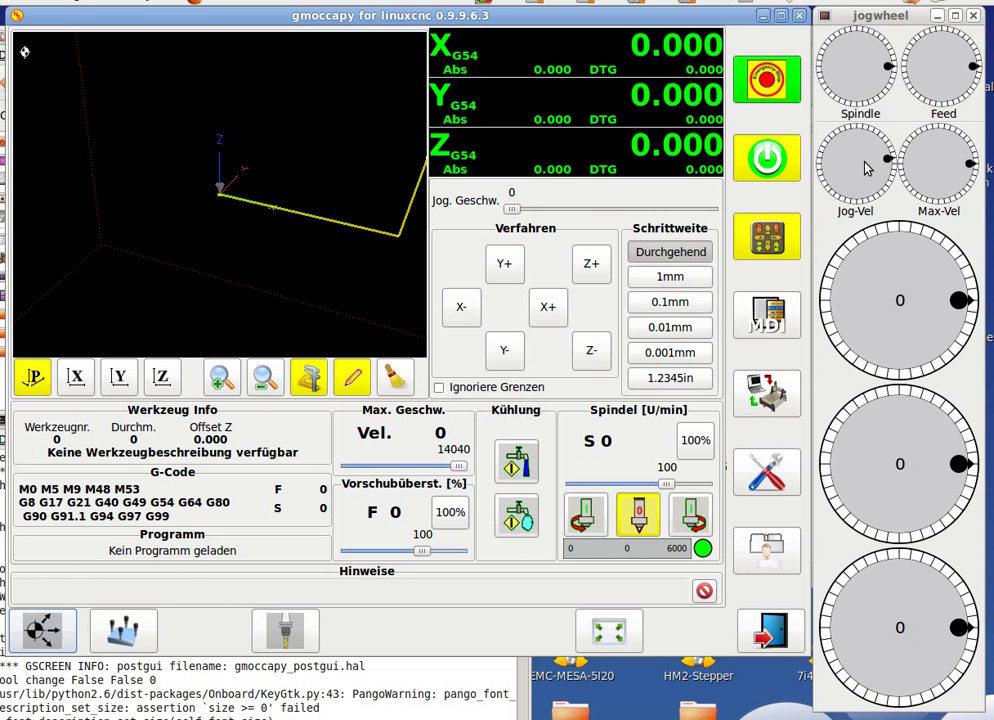
scroll(866, 167, up, 5)
scroll(868, 171, up, 5)
scroll(866, 171, up, 4)
scroll(863, 170, up, 8)
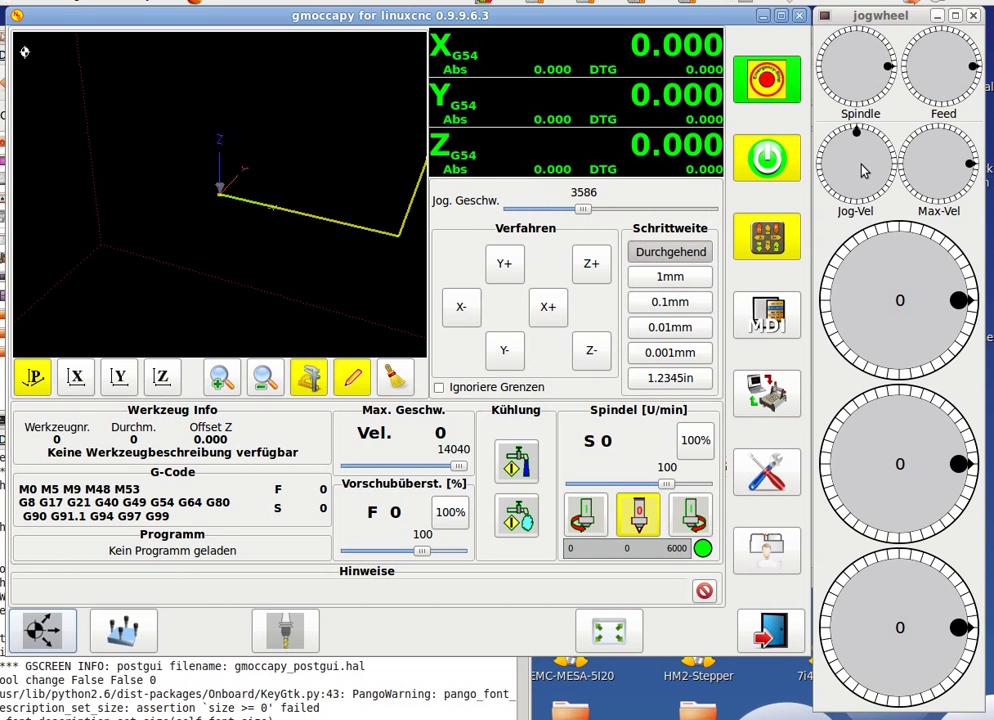
scroll(862, 172, up, 4)
scroll(861, 176, up, 5)
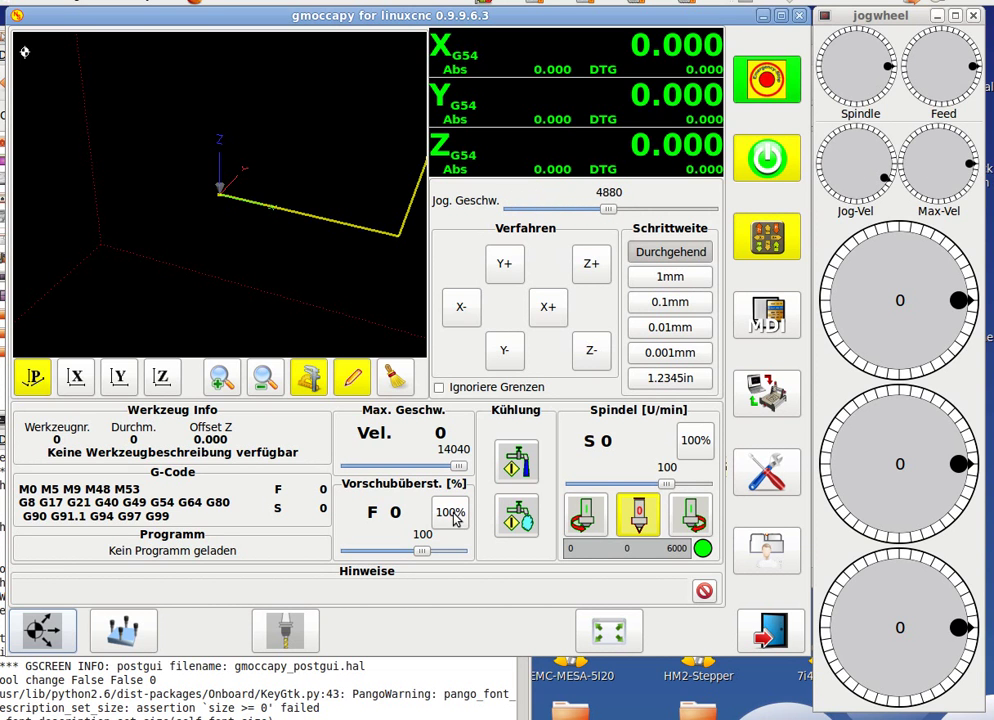
scroll(950, 175, down, 2)
scroll(950, 175, down, 1)
scroll(949, 175, down, 1)
scroll(947, 176, down, 1)
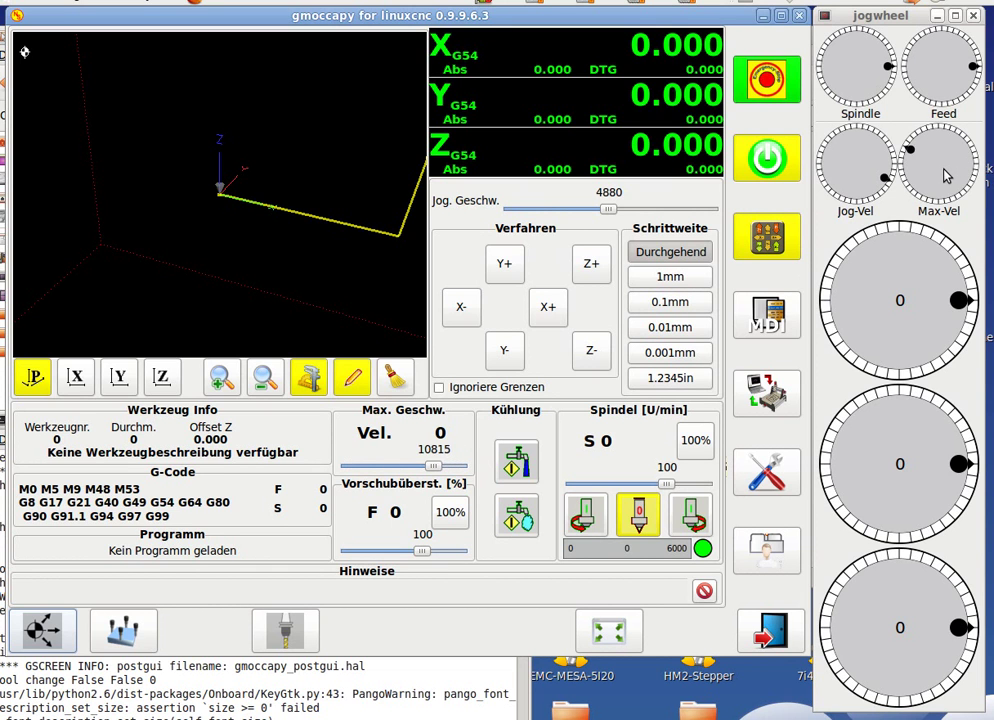
scroll(945, 177, down, 1)
scroll(943, 178, down, 2)
scroll(943, 178, down, 1)
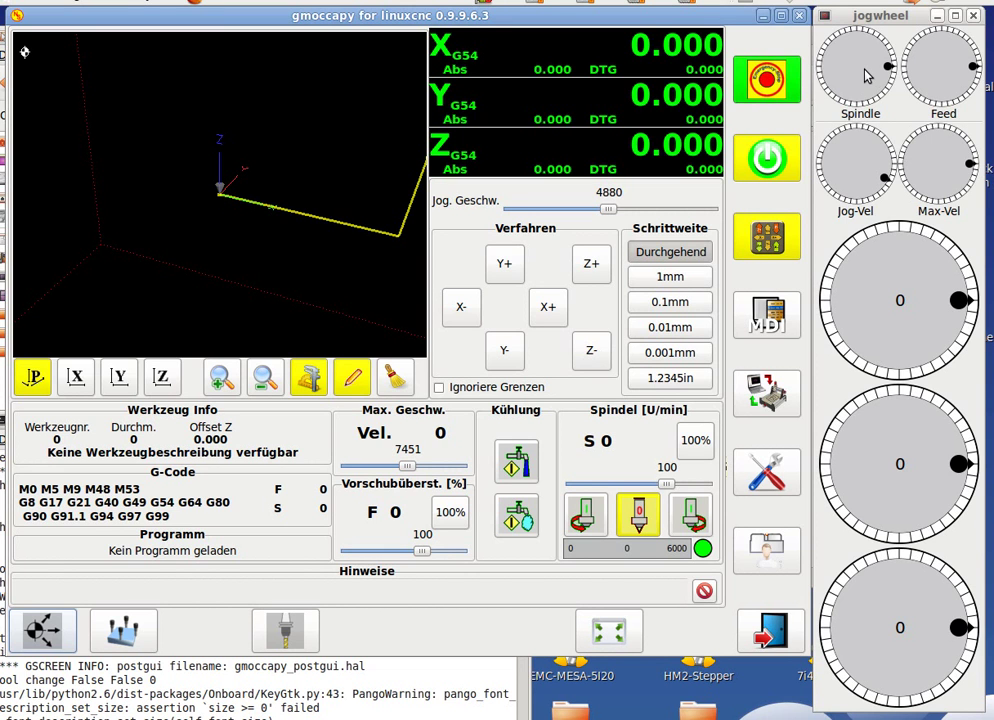
scroll(866, 76, down, 3)
scroll(866, 76, down, 3)
scroll(866, 76, down, 3)
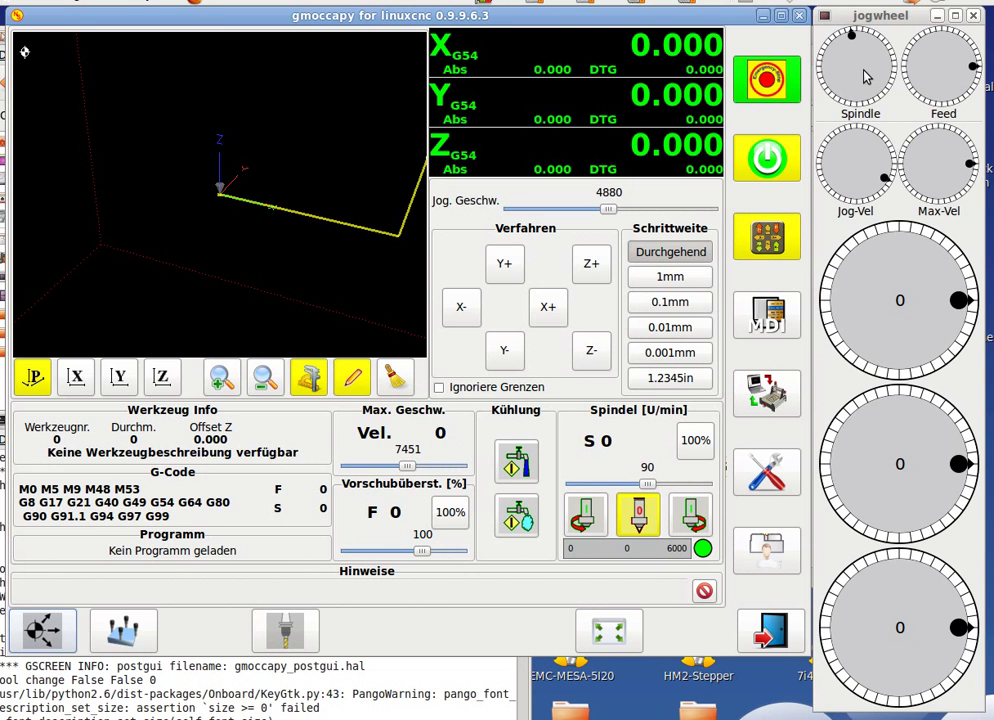
scroll(866, 76, down, 3)
scroll(866, 76, down, 2)
scroll(866, 76, down, 3)
scroll(866, 76, down, 1)
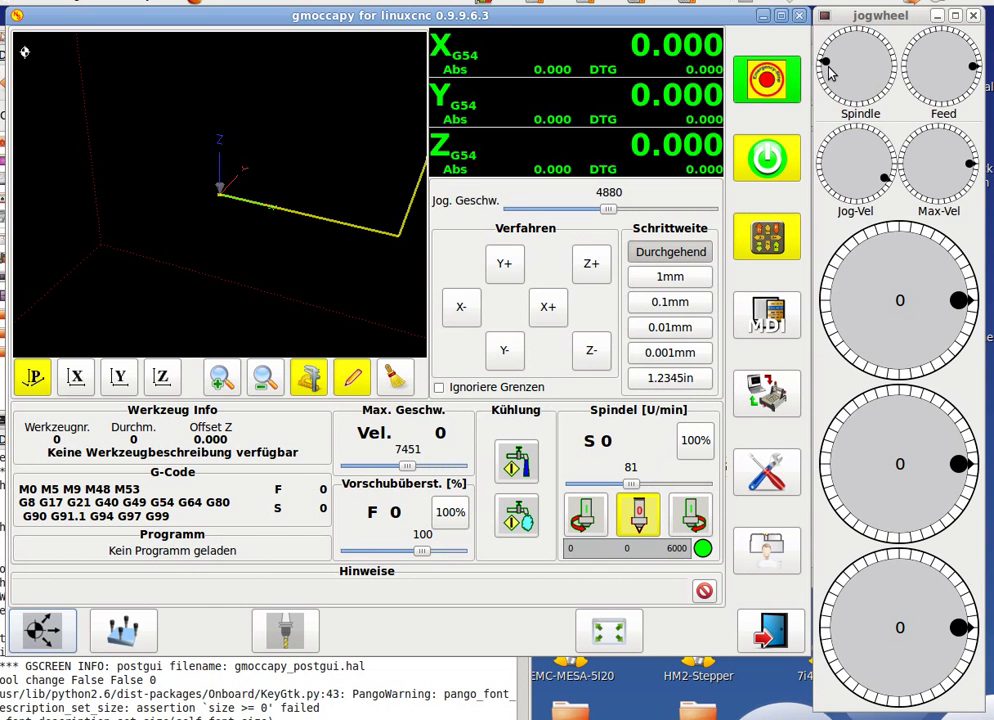
Step: Drag the Spindle dial to bring the spindle override down to 83 percent
mouse_move(828, 68)
mouse_down()
mouse_move(872, 86)
mouse_move(856, 74)
mouse_up()
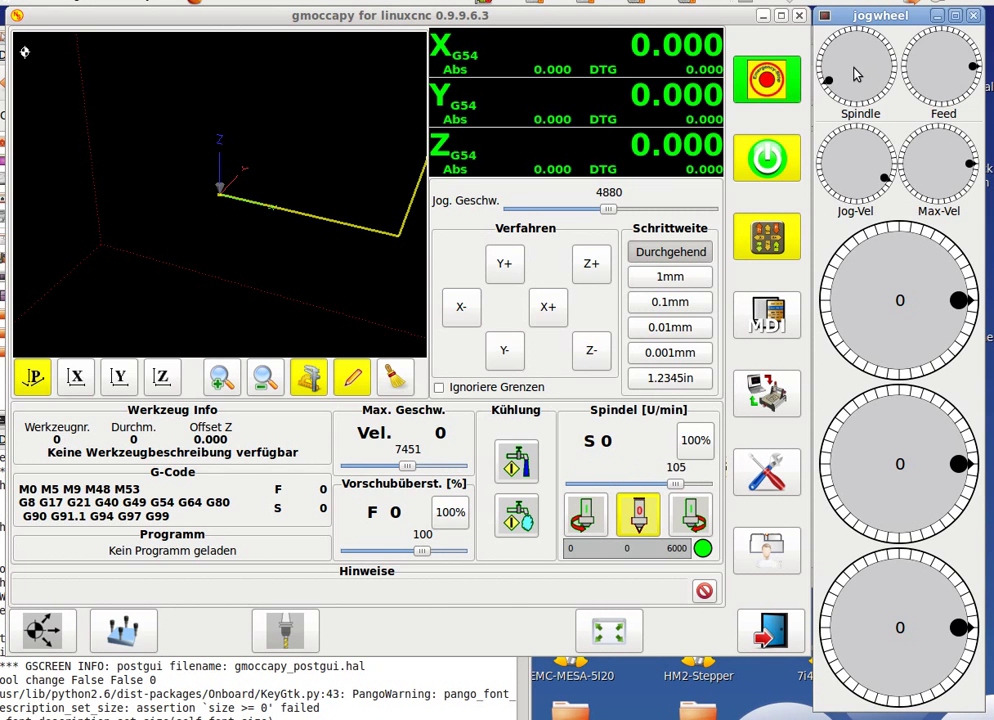
scroll(856, 74, up, 1)
scroll(856, 74, down, 3)
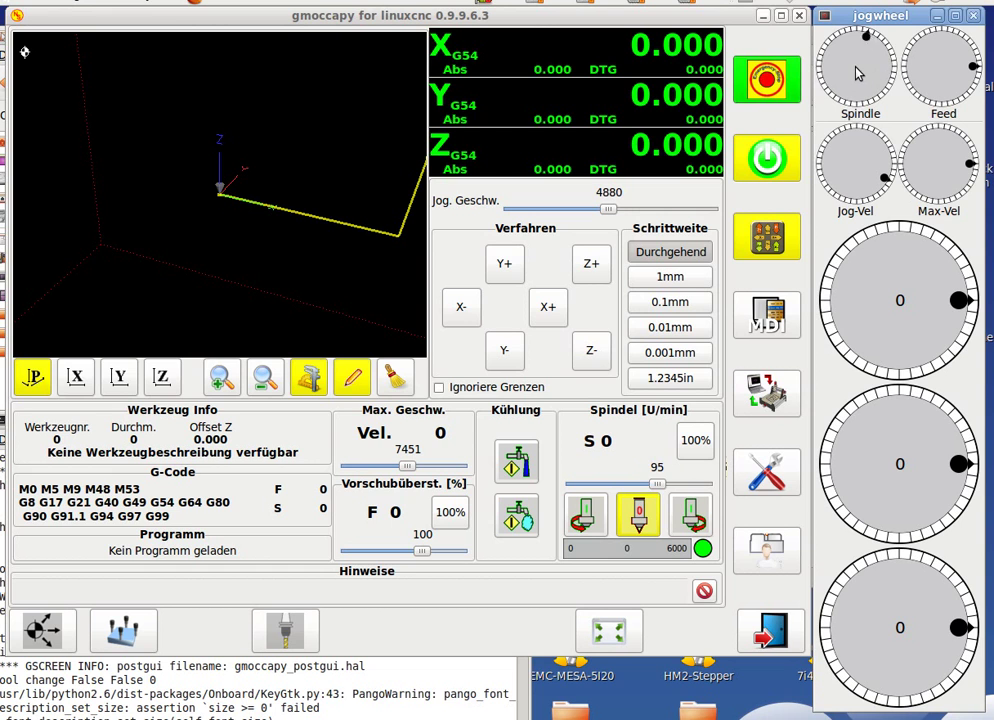
scroll(856, 74, down, 1)
scroll(856, 74, up, 1)
scroll(856, 74, down, 1)
scroll(856, 74, down, 1)
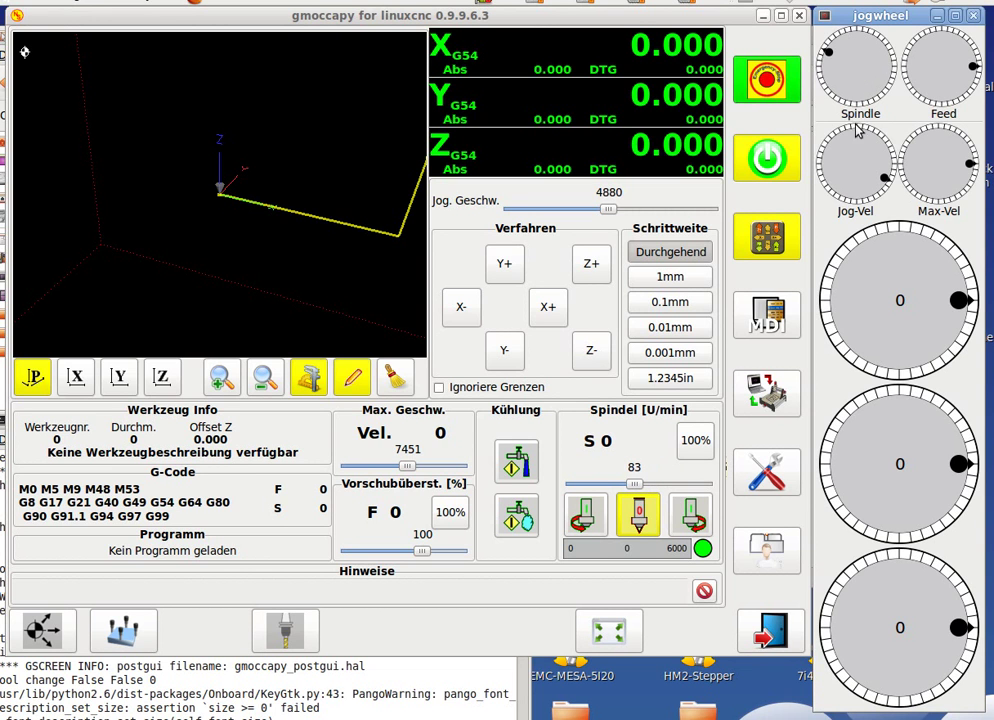
Step: Select the 1 mm jog increment
click(670, 277)
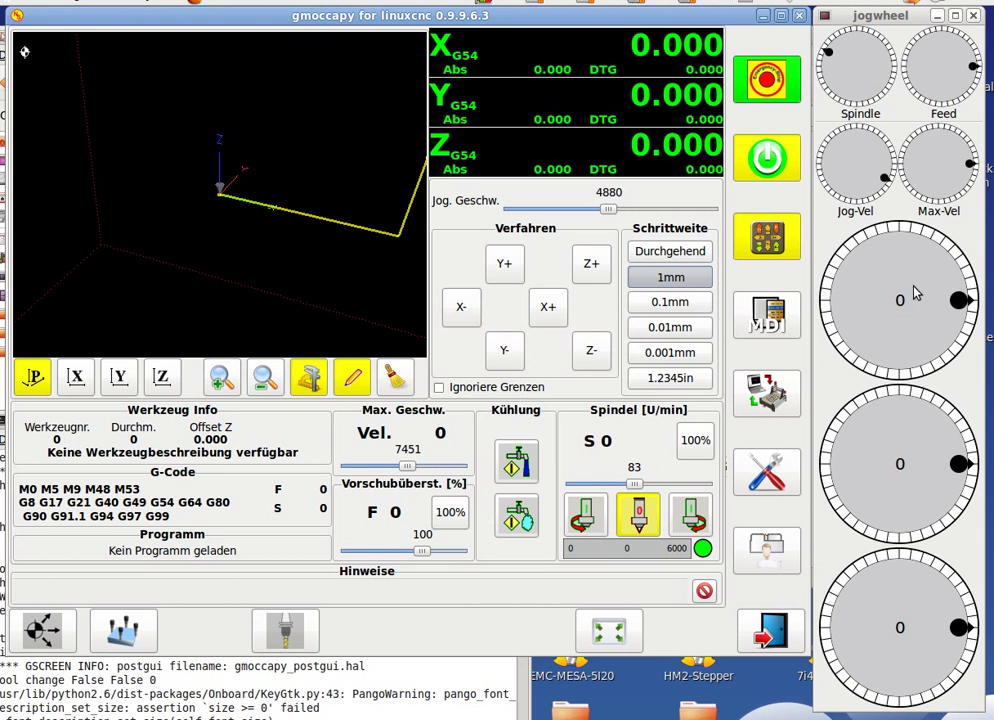
scroll(913, 292, down, 6)
scroll(913, 292, down, 1)
scroll(913, 293, down, 6)
scroll(912, 296, down, 6)
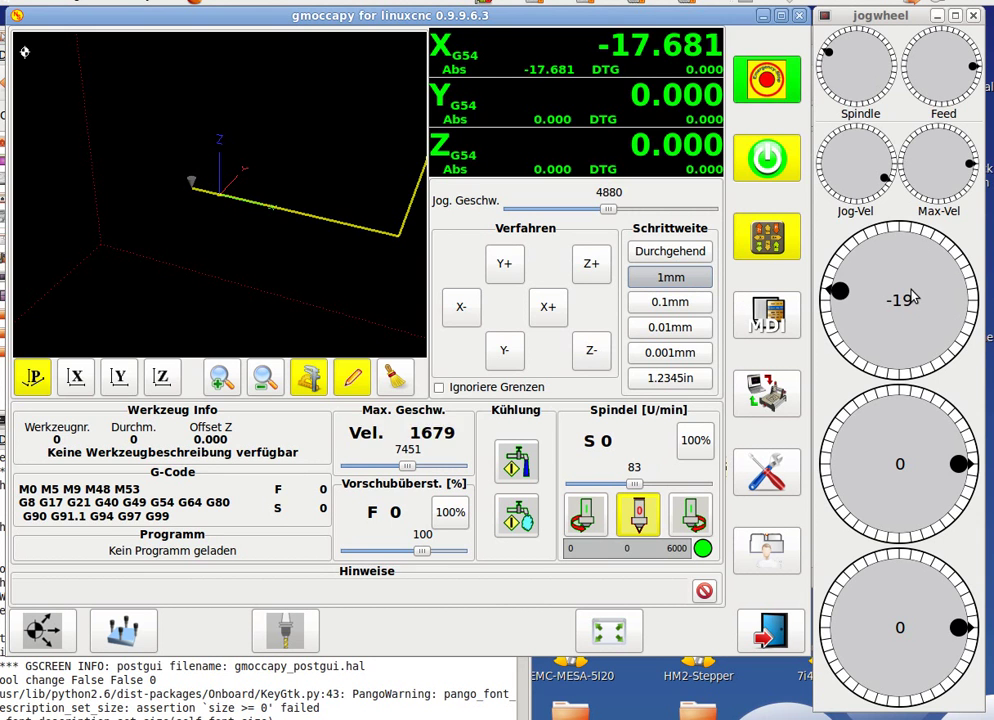
scroll(912, 296, down, 6)
scroll(912, 296, up, 8)
scroll(912, 297, up, 7)
scroll(912, 298, up, 8)
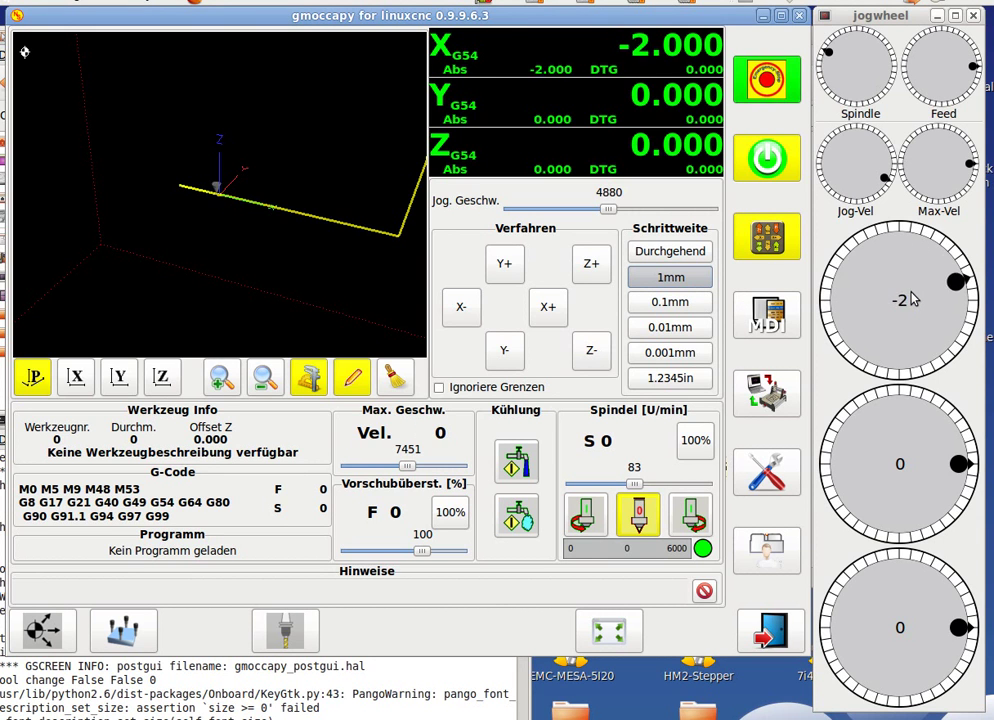
scroll(912, 298, up, 6)
scroll(896, 437, down, 4)
scroll(896, 435, down, 10)
scroll(892, 437, down, 7)
scroll(888, 438, down, 7)
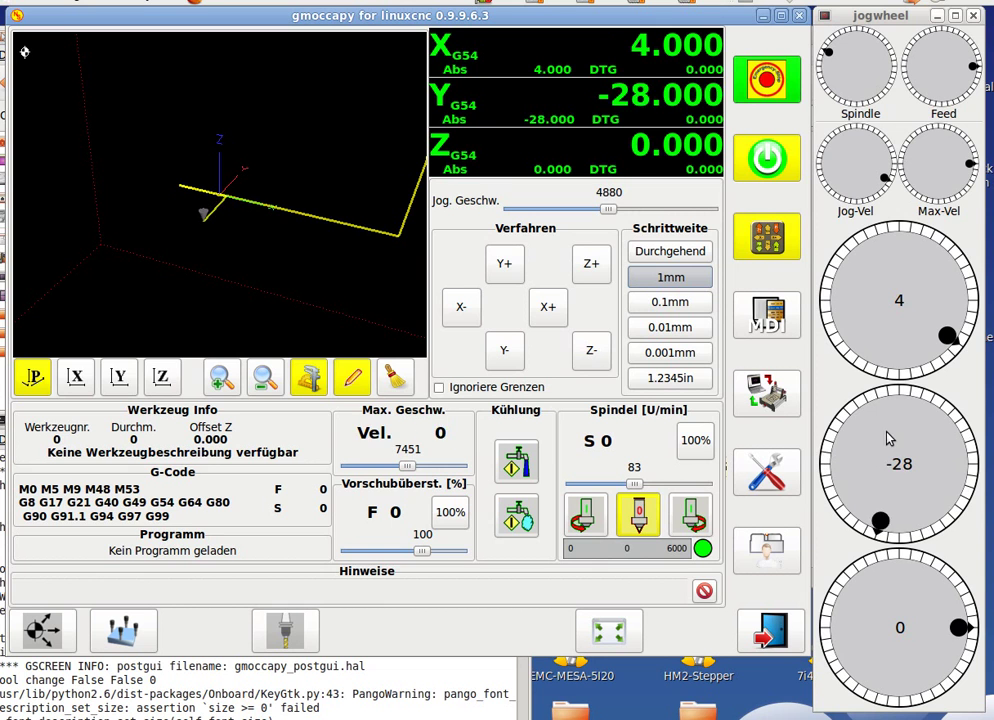
scroll(888, 438, down, 7)
scroll(883, 617, up, 6)
scroll(883, 622, up, 7)
scroll(883, 620, up, 7)
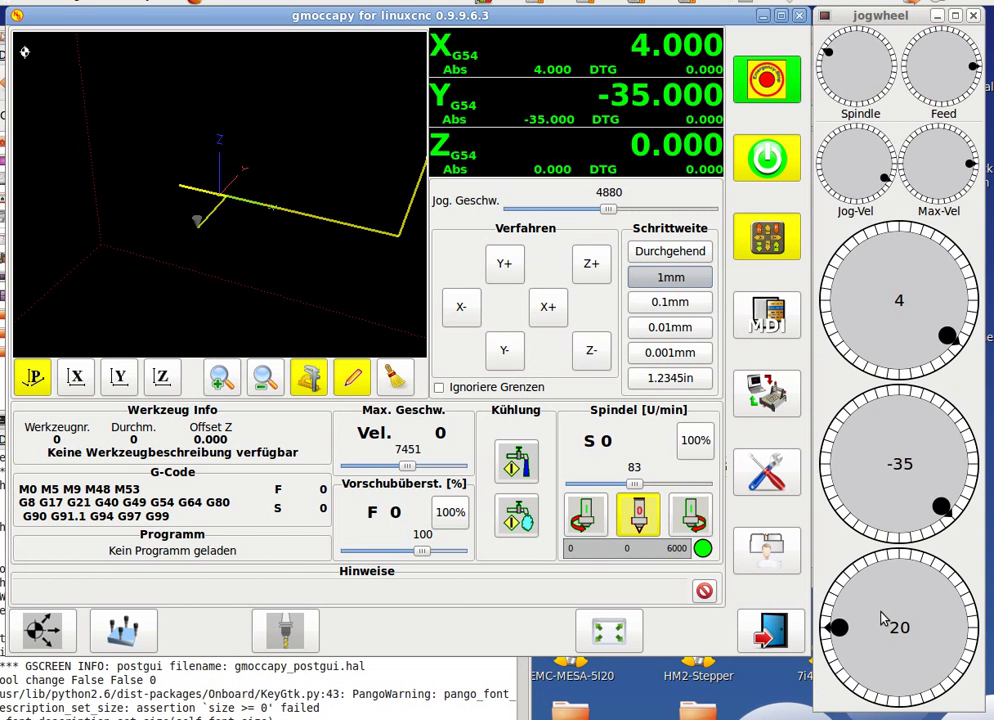
scroll(883, 620, down, 7)
scroll(883, 620, down, 16)
scroll(883, 620, down, 9)
scroll(883, 620, down, 13)
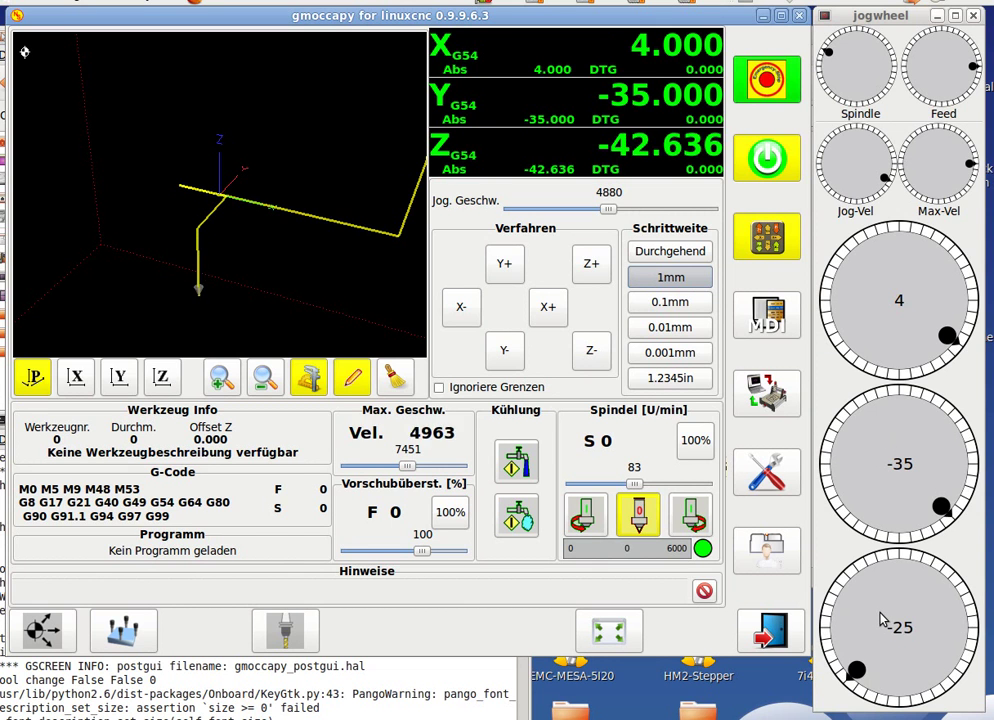
scroll(883, 620, down, 7)
scroll(883, 620, up, 8)
scroll(883, 620, down, 6)
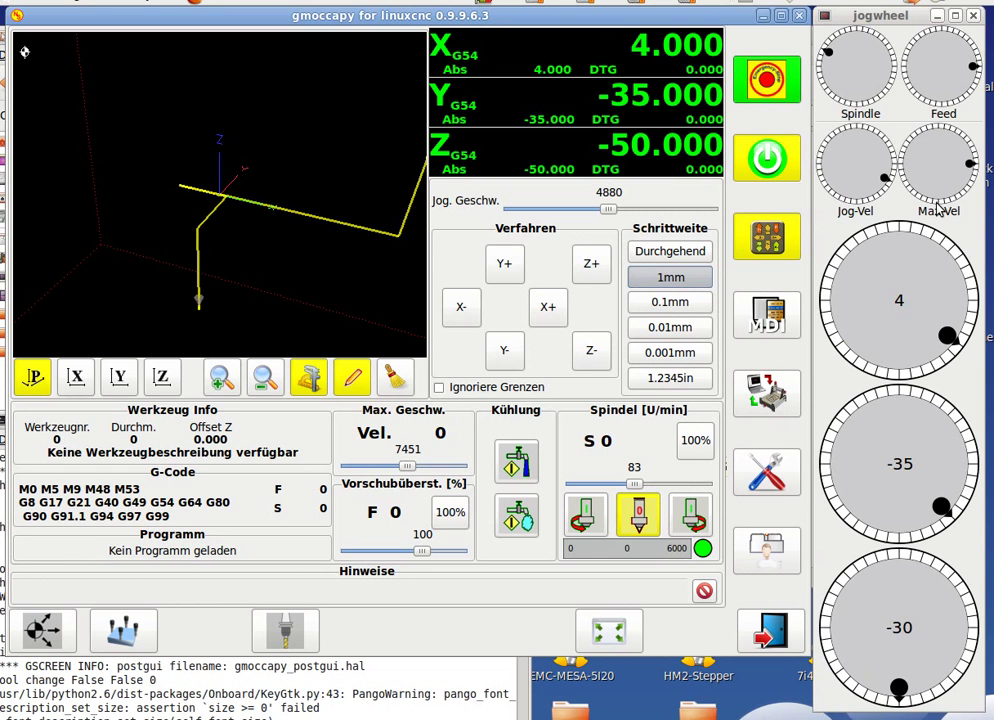
scroll(930, 155, down, 6)
scroll(932, 160, up, 7)
scroll(933, 164, up, 6)
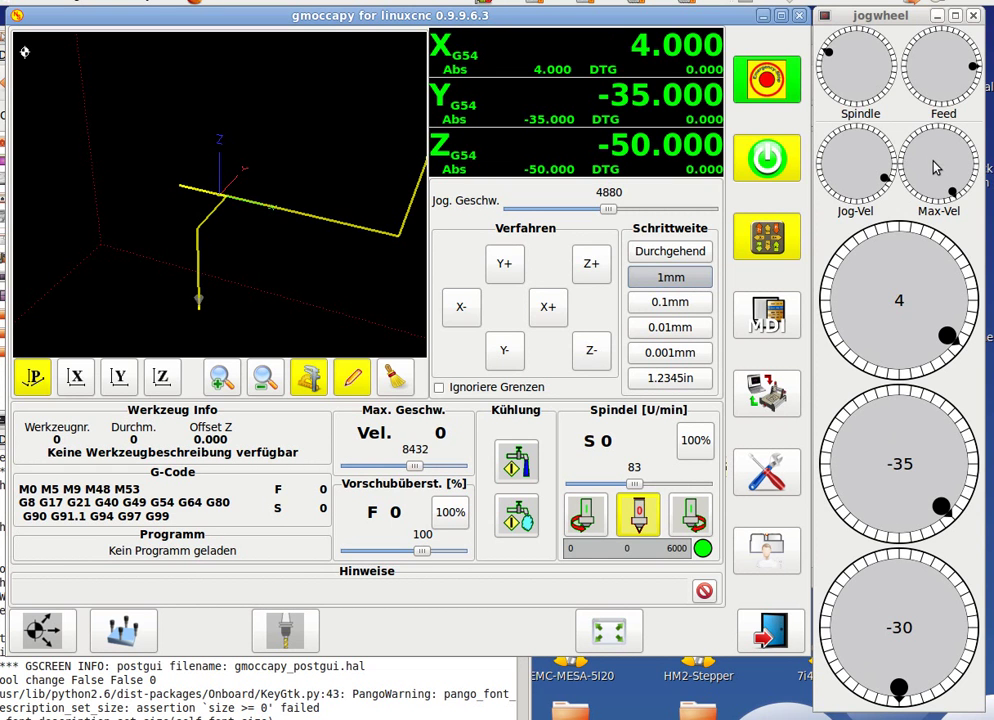
scroll(935, 168, up, 2)
scroll(935, 168, up, 12)
scroll(935, 169, up, 6)
scroll(935, 170, up, 4)
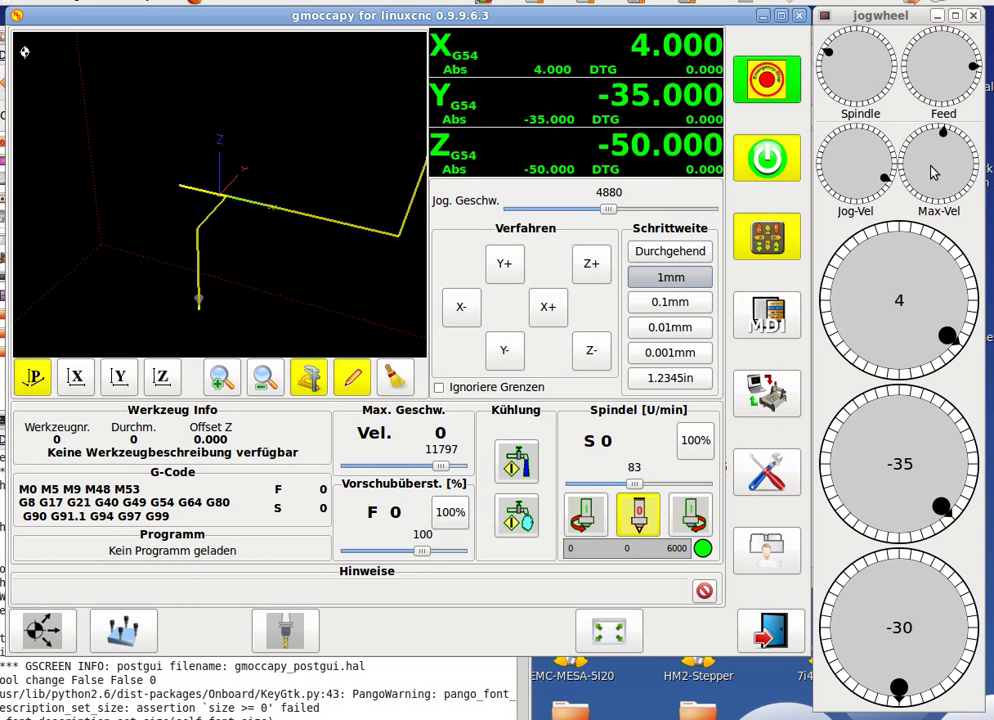
scroll(933, 173, up, 4)
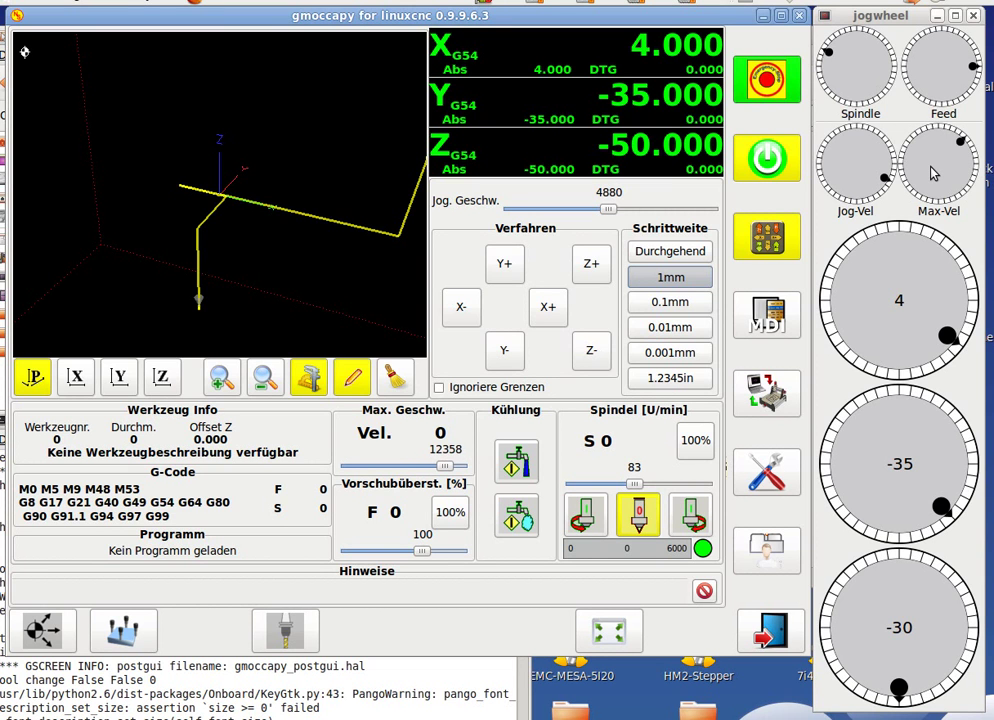
scroll(933, 173, down, 4)
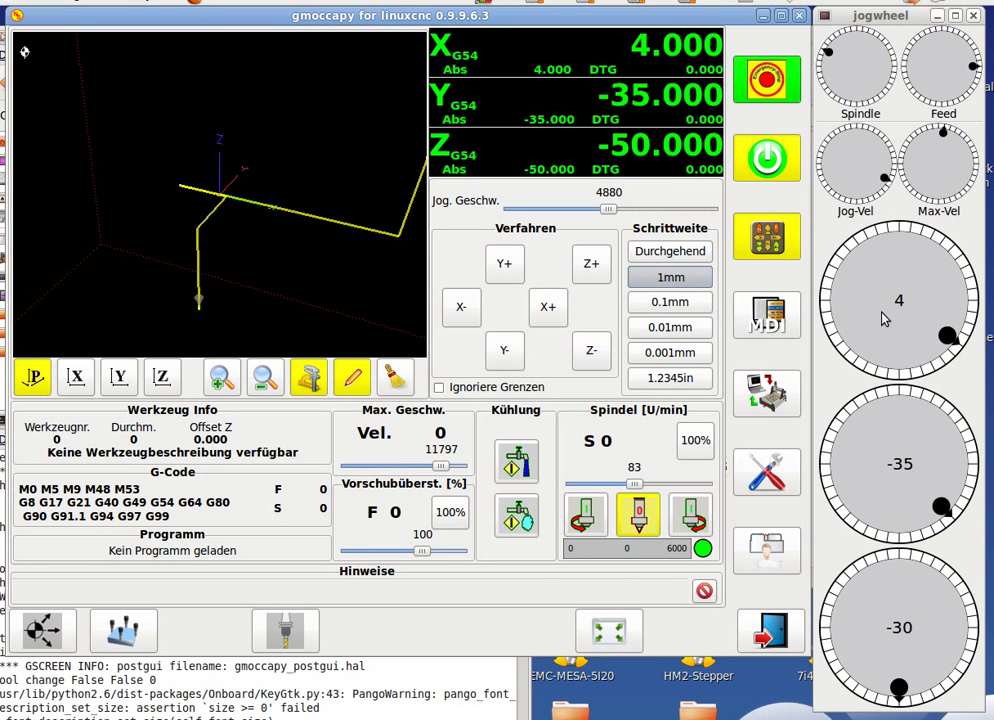